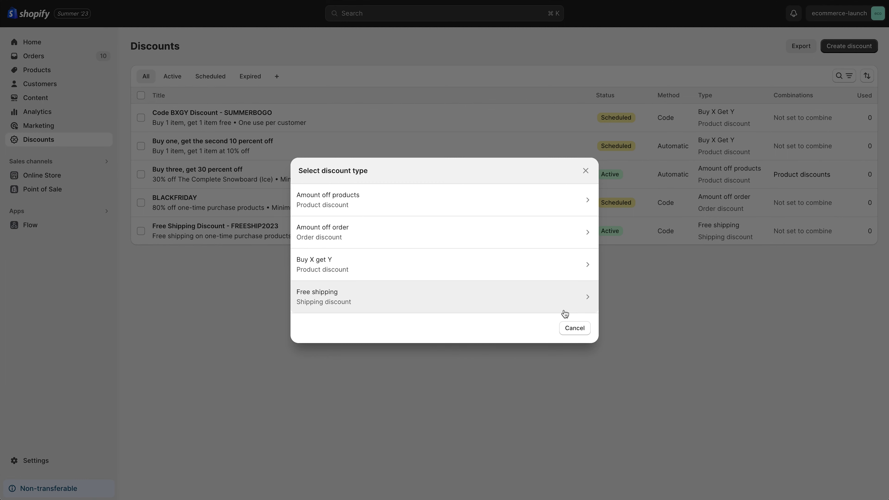
Start a new amount-off-order discount, try the automatic discount method and return to the discount code method
click(541, 232)
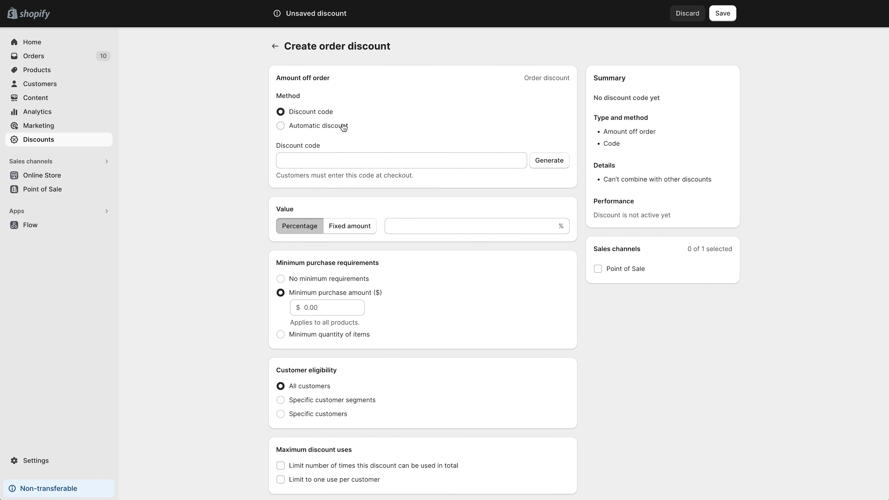
click(342, 126)
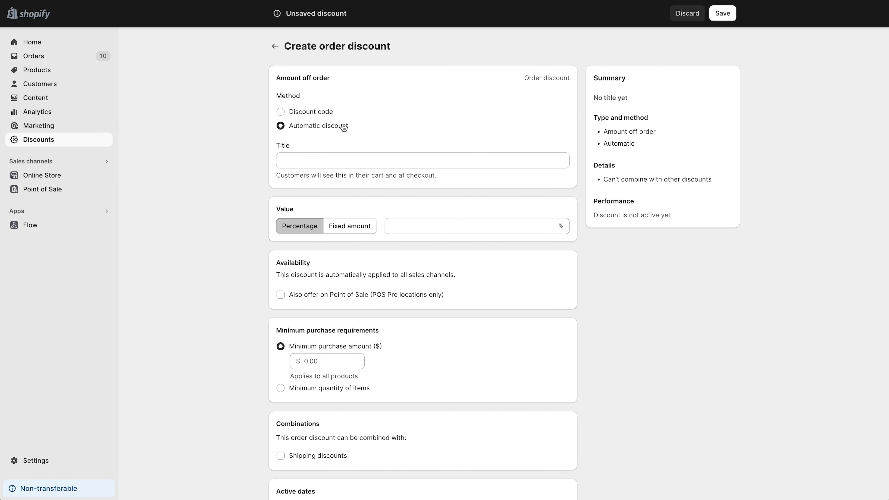
click(319, 112)
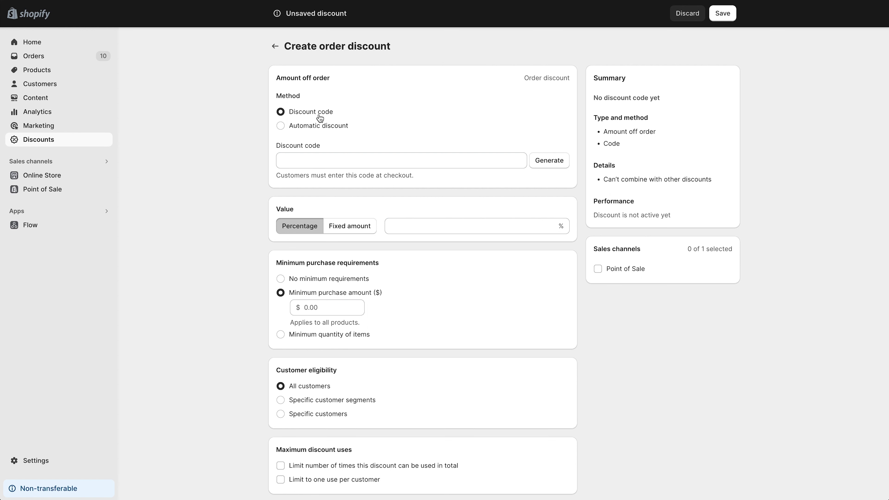
Generate a random discount code and replace it with LAUNCH15
click(431, 160)
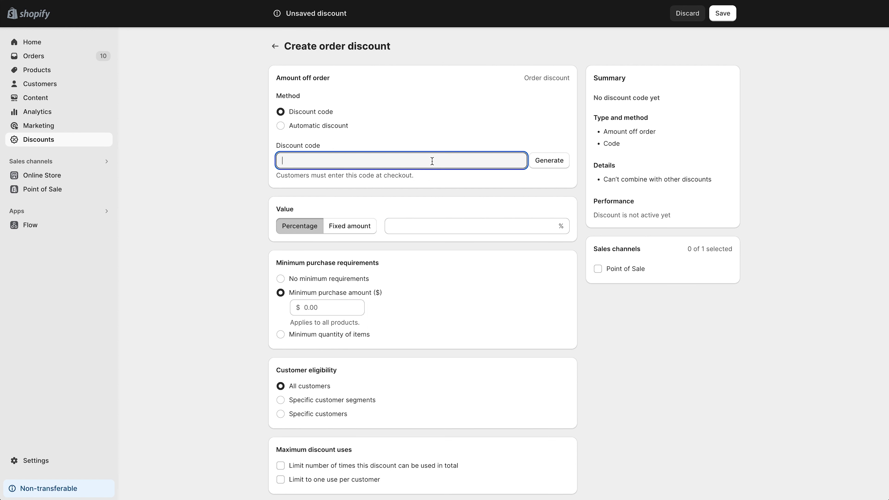
click(562, 162)
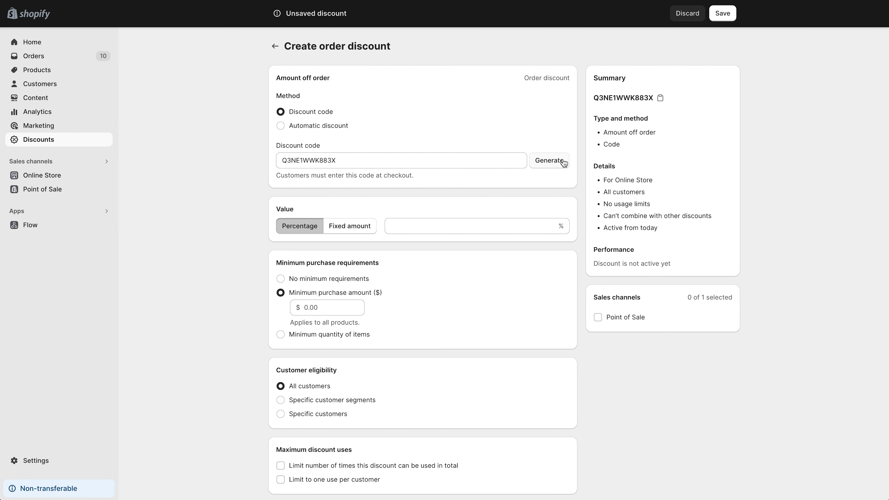
click(517, 160)
key(ctrl+a)
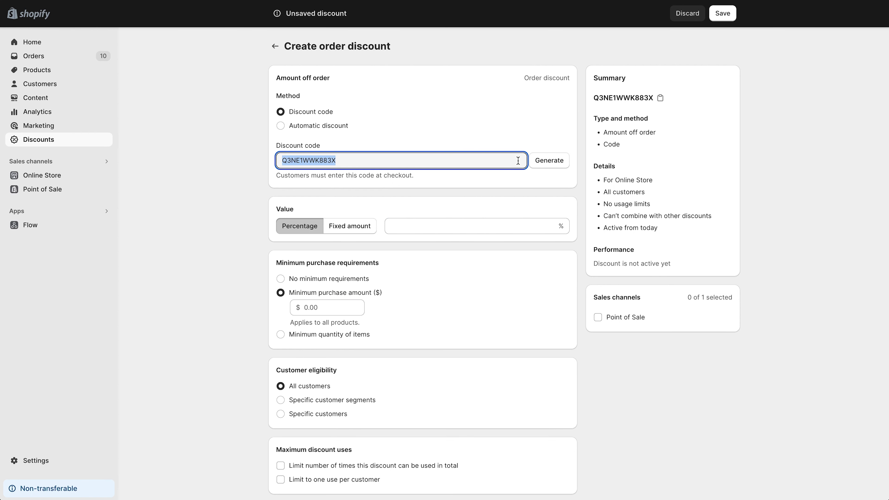
key(BackSpace)
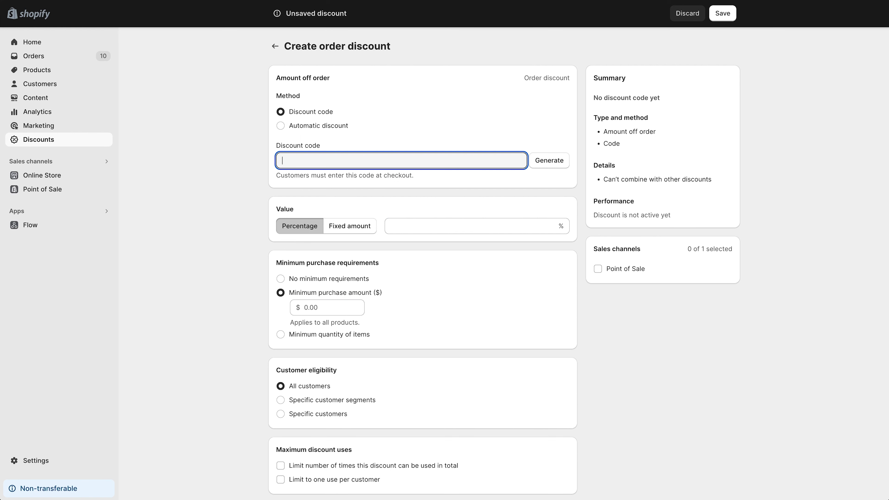
text(LAUN)
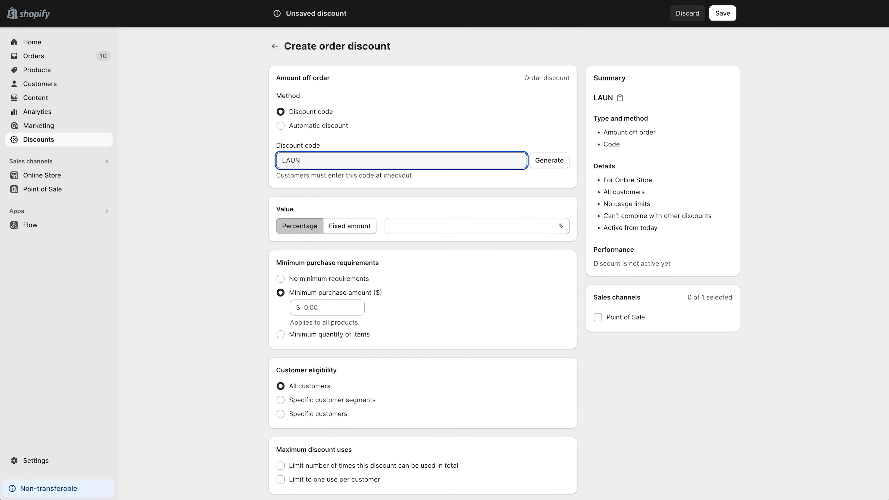
text(CH15)
Switch the discount value to a fixed amount and back to a percentage, and set it to 15%
scroll(446, 160, down, 3)
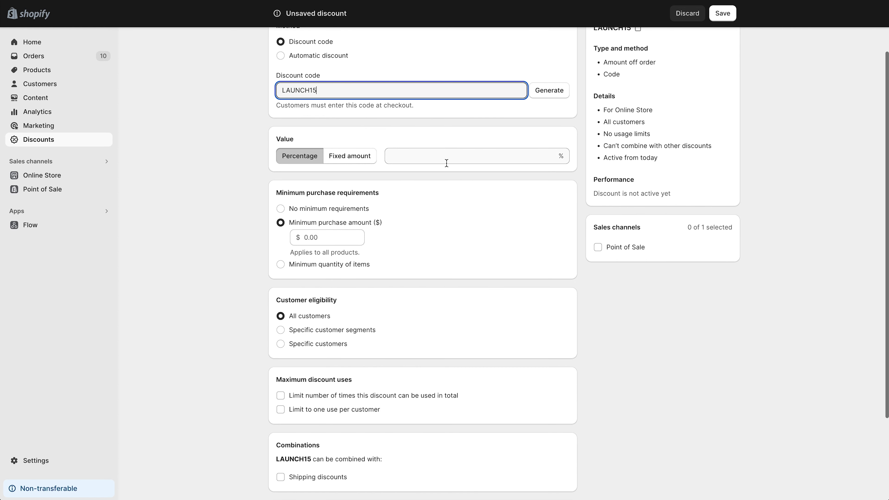
click(341, 156)
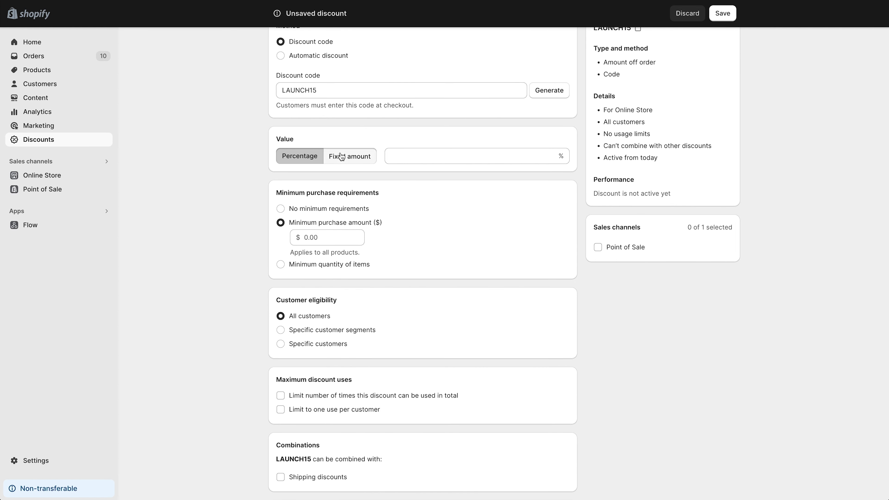
click(442, 155)
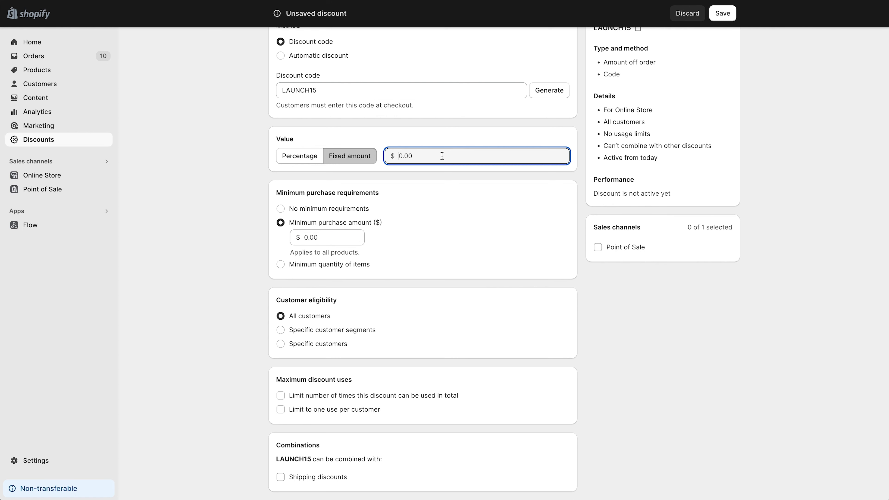
scroll(321, 193, up, 1)
click(322, 193)
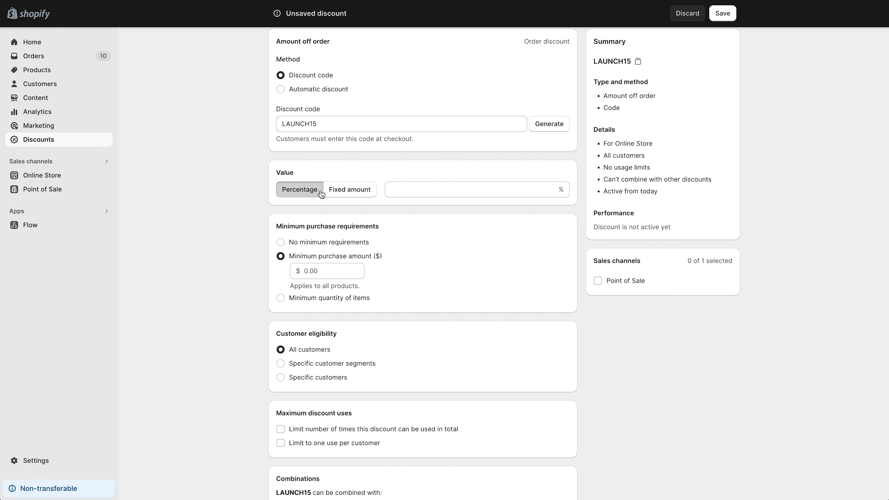
click(395, 188)
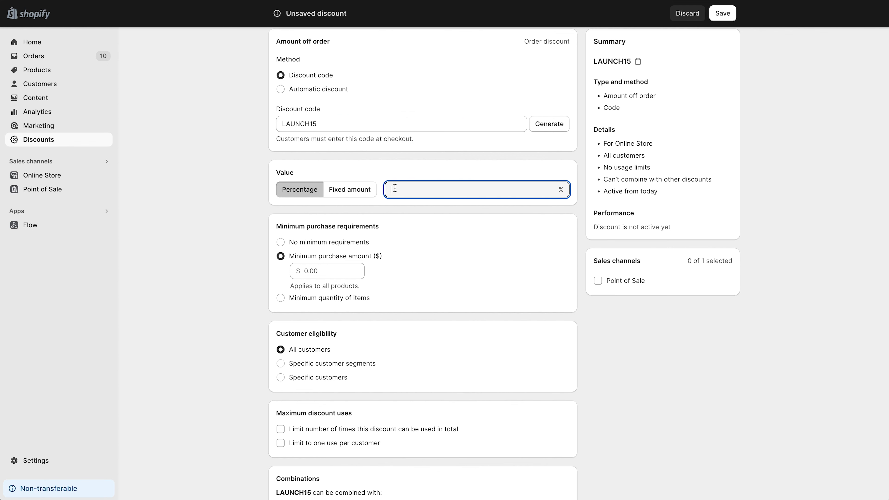
text(15)
Set the minimum purchase requirements of the discount to no minimum requirements
scroll(451, 189, down, 2)
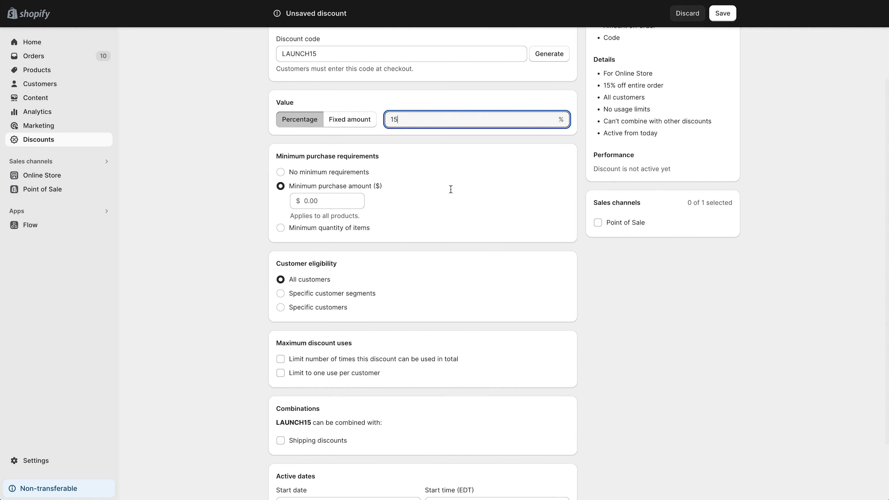
scroll(450, 190, down, 1)
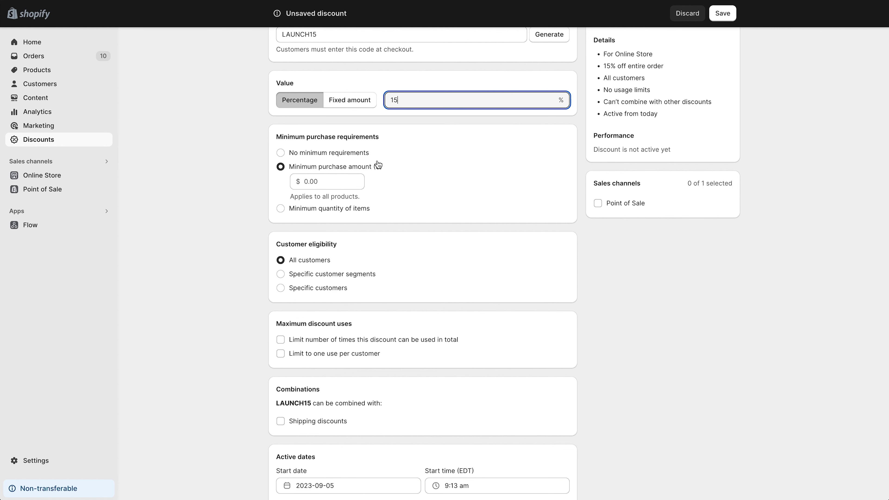
click(361, 157)
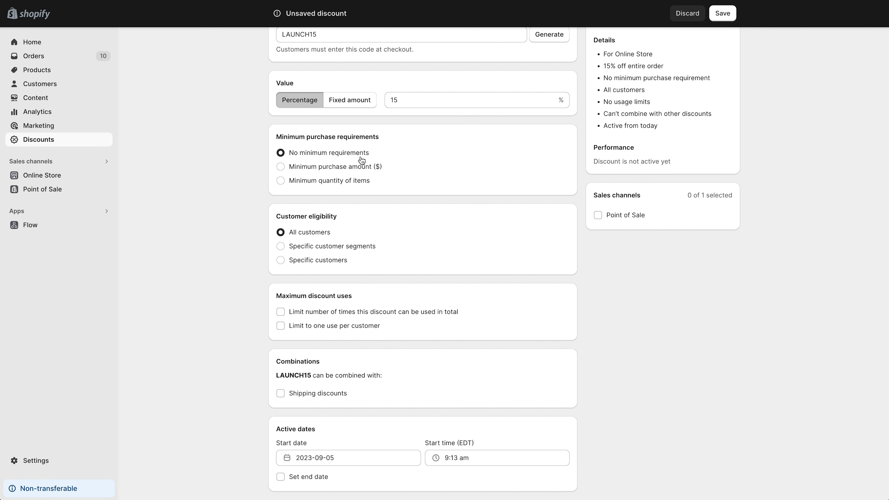
Require a minimum purchase amount of $100 for the discount
scroll(350, 154, down, 1)
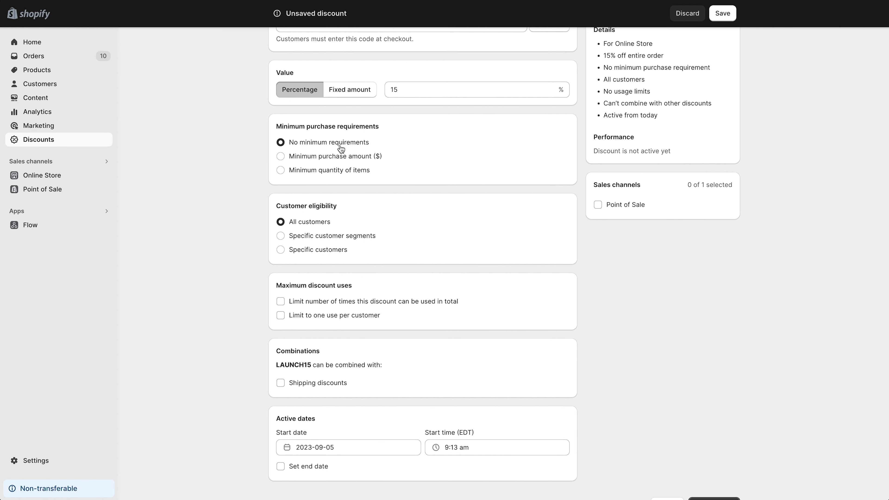
scroll(341, 149, down, 1)
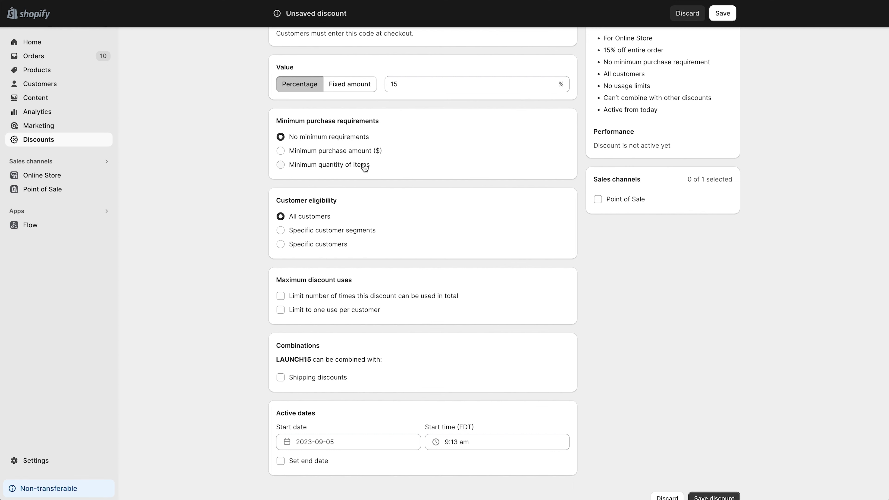
click(364, 151)
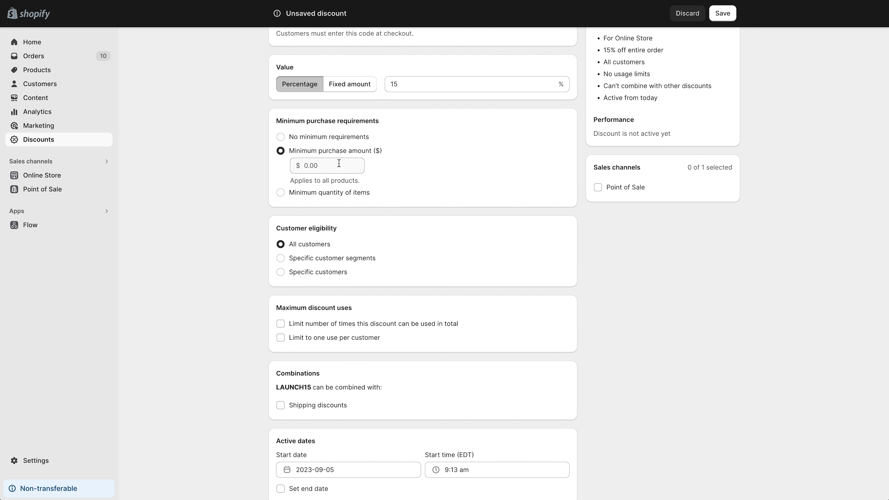
click(338, 163)
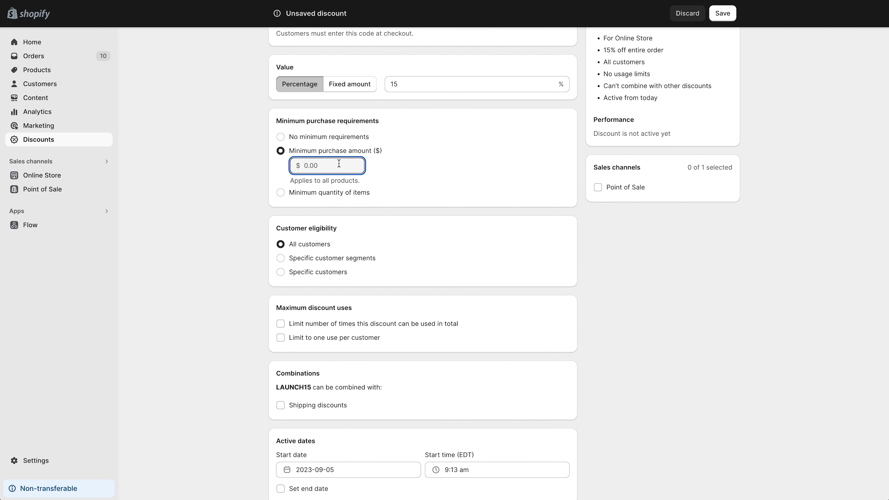
text(100)
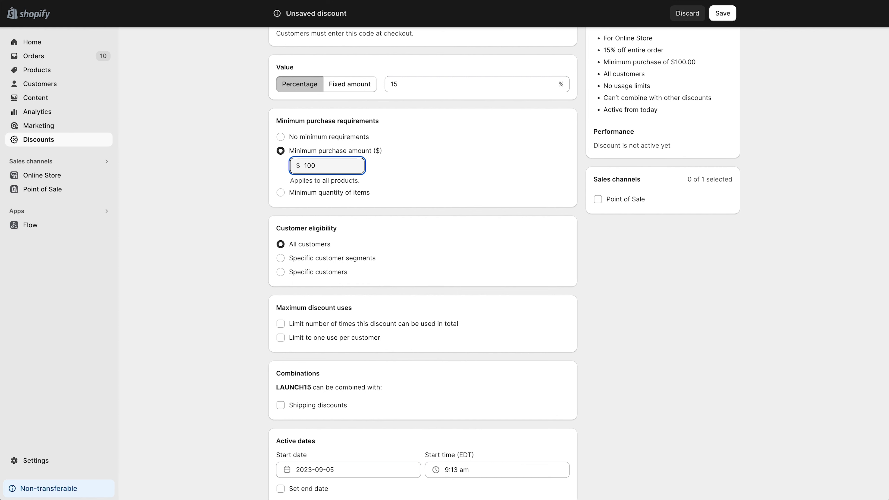
click(389, 177)
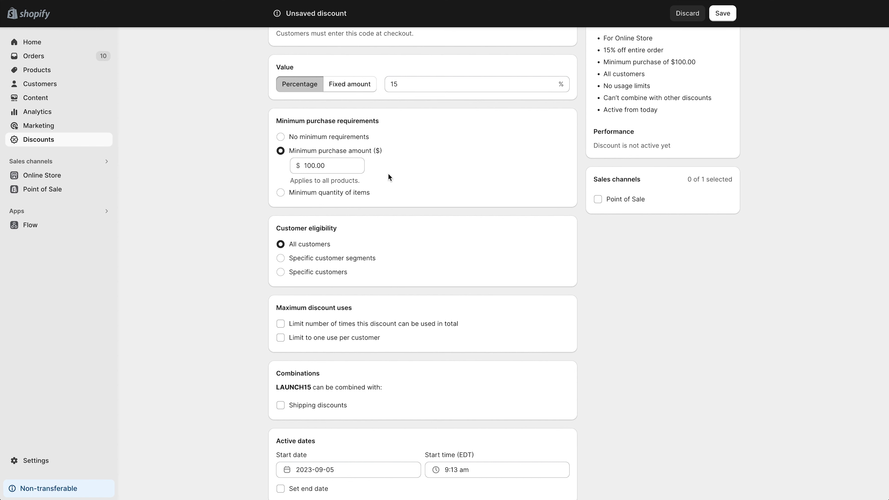
Try customer eligibility by specific segments, browsing the segment list, and by specific customers, and return it to all customers
scroll(390, 177, down, 1)
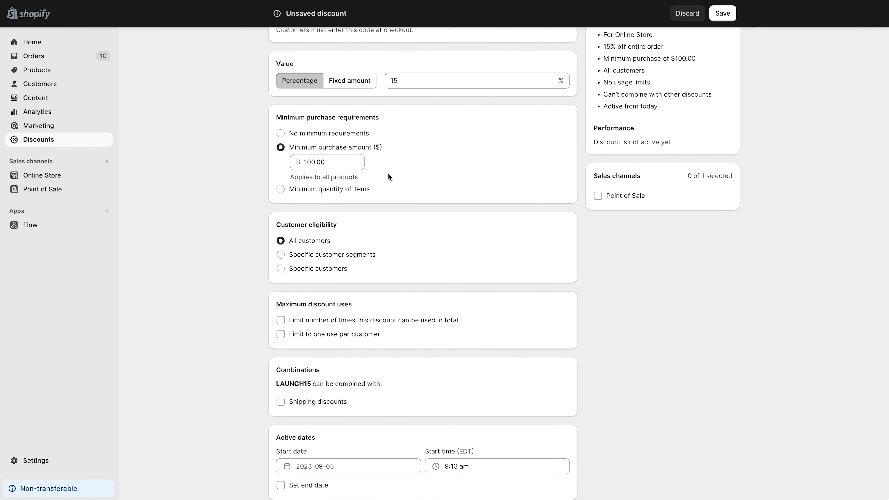
scroll(390, 177, down, 3)
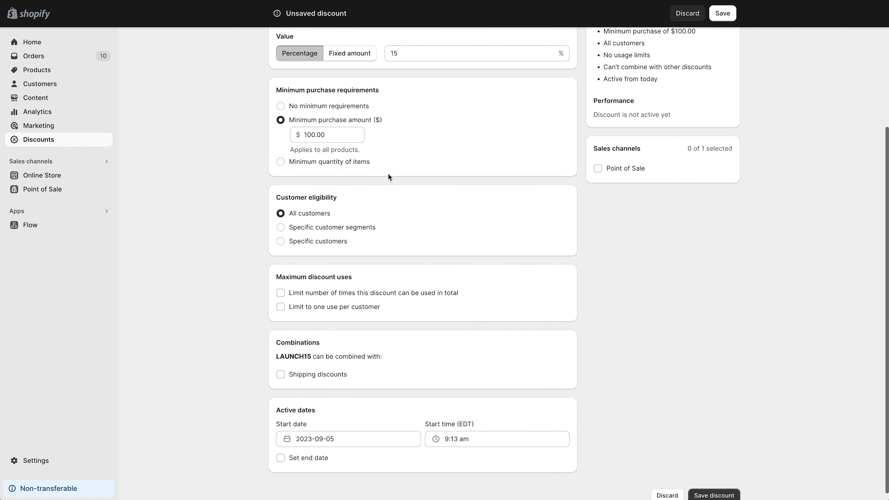
scroll(390, 178, down, 1)
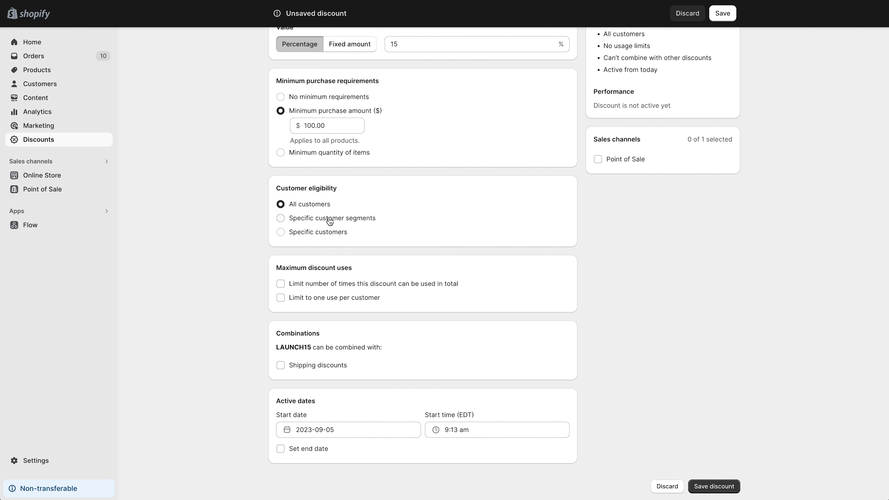
click(343, 223)
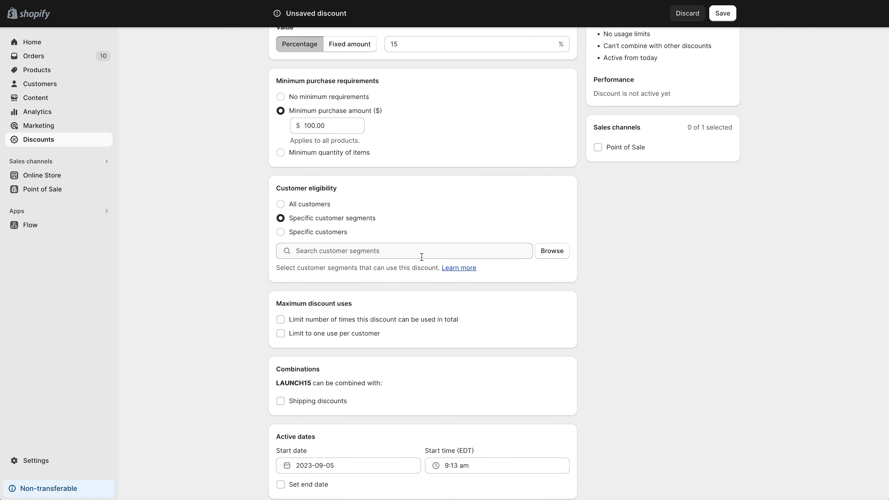
click(552, 255)
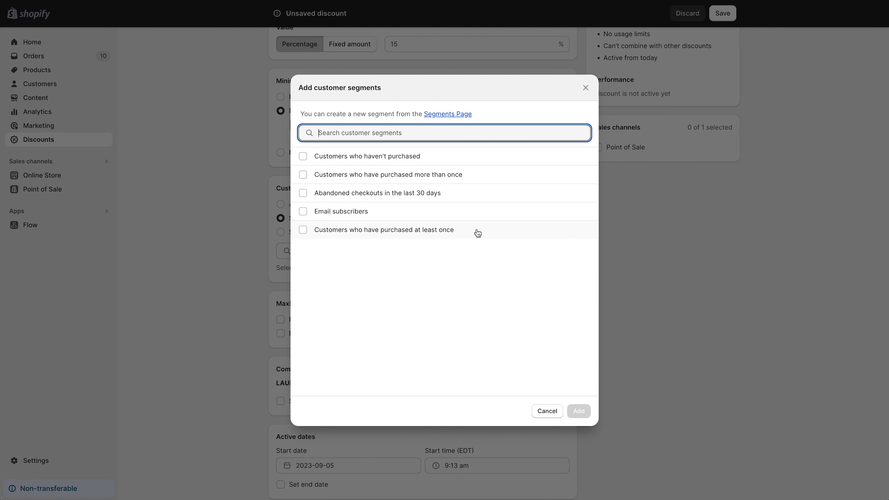
click(547, 411)
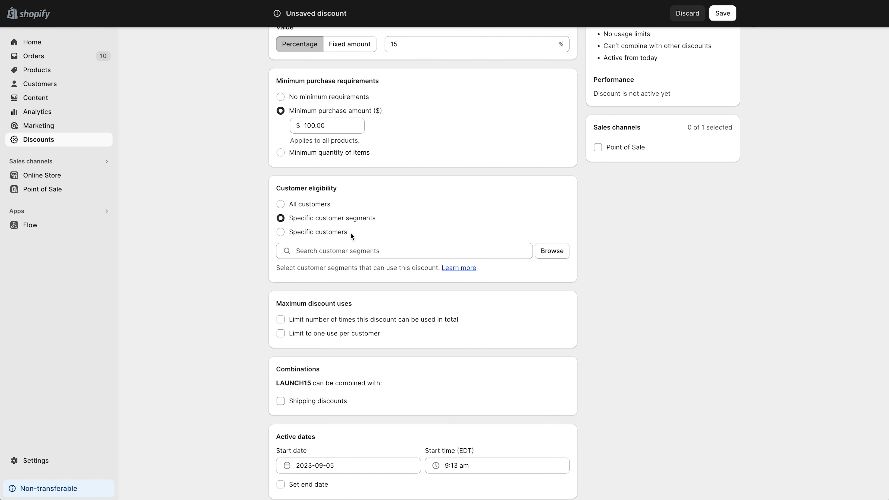
click(319, 232)
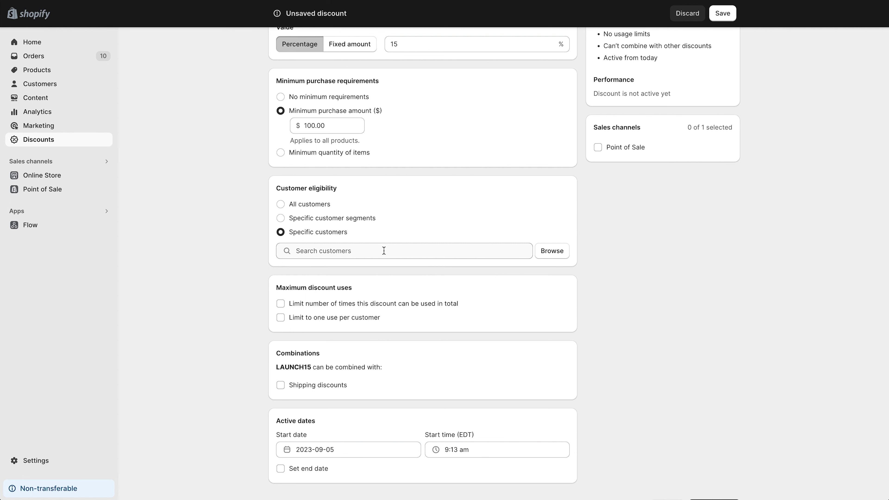
click(297, 207)
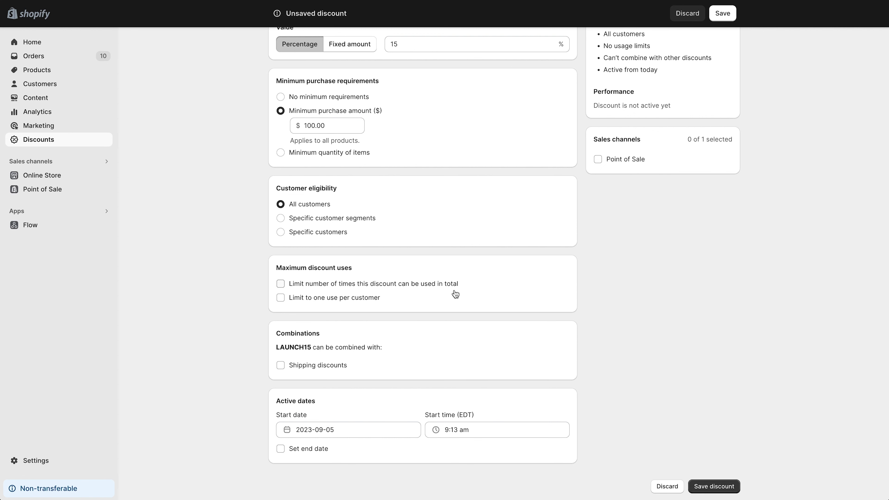
Limit the number of times the discount can be used in total to 50
click(440, 286)
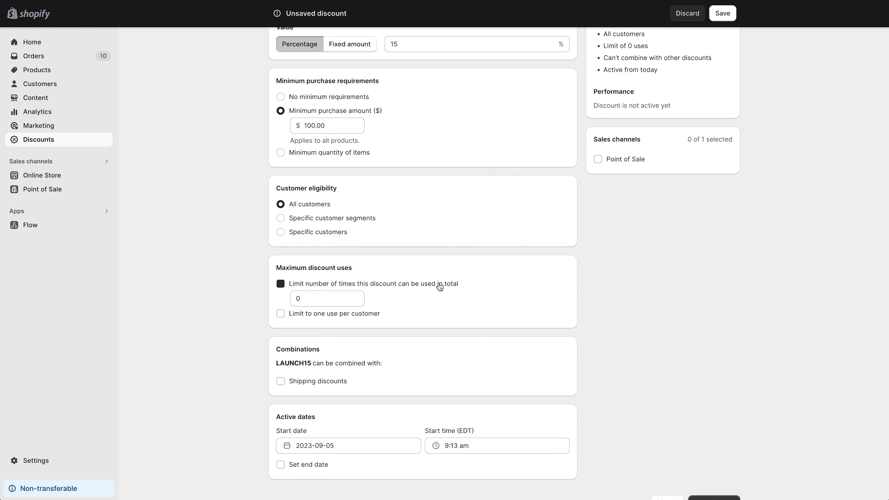
click(295, 300)
text(5)
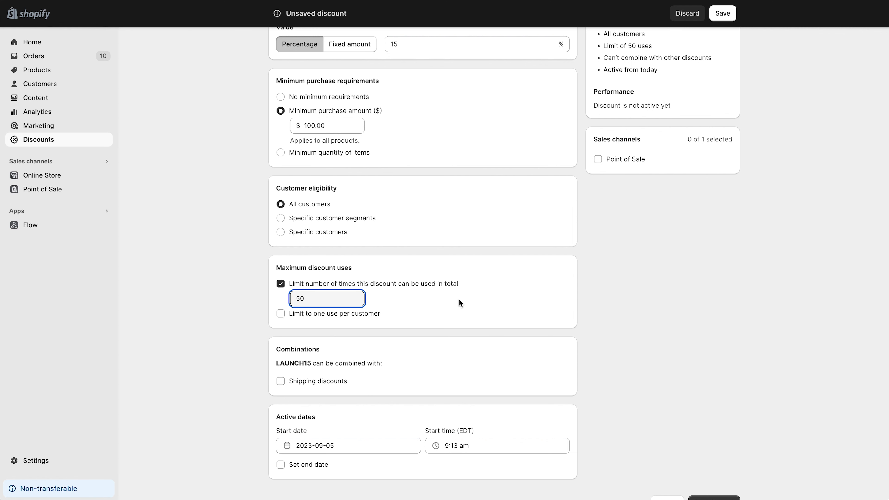
Limit the discount to one use per customer and remove the limit on total uses
click(347, 318)
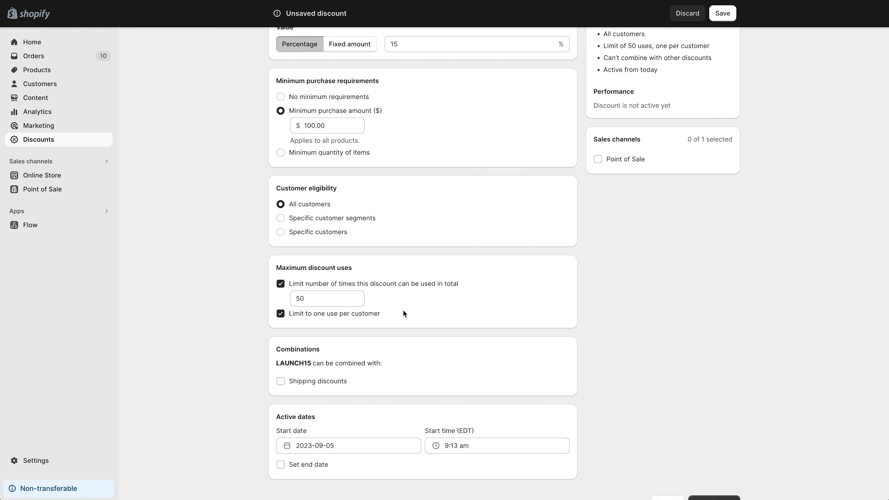
click(404, 285)
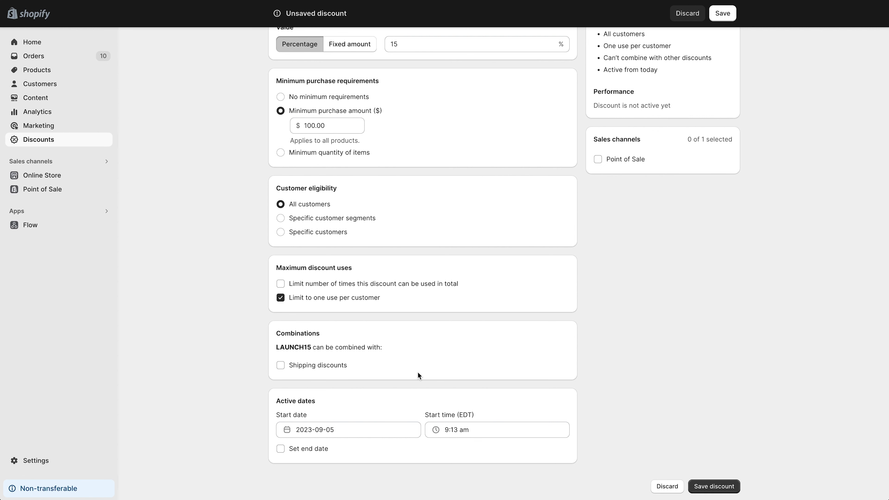
scroll(417, 372, up, 1)
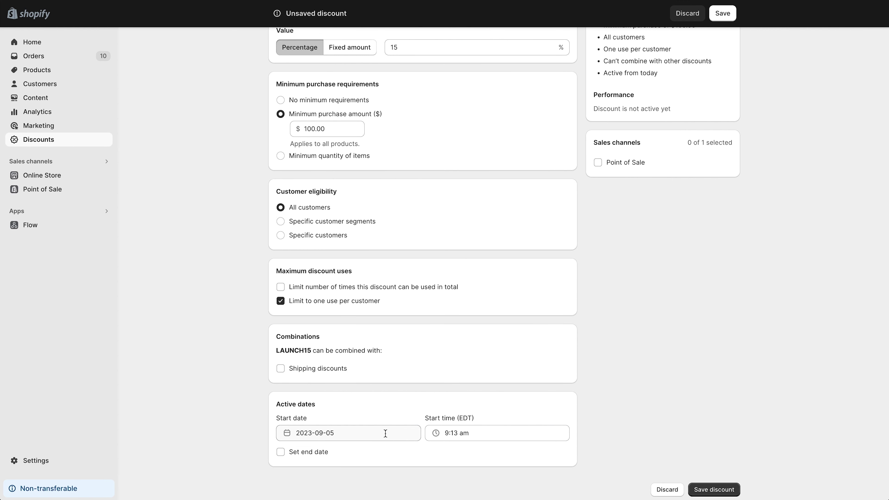
Try the discount's active dates by opening the start date calendar and enabling an end date and time, and remove the end date
scroll(385, 433, down, 1)
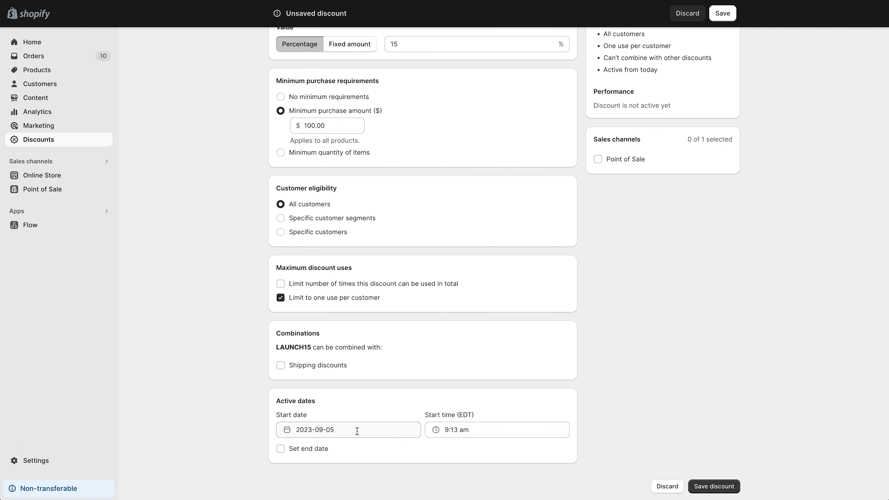
click(357, 431)
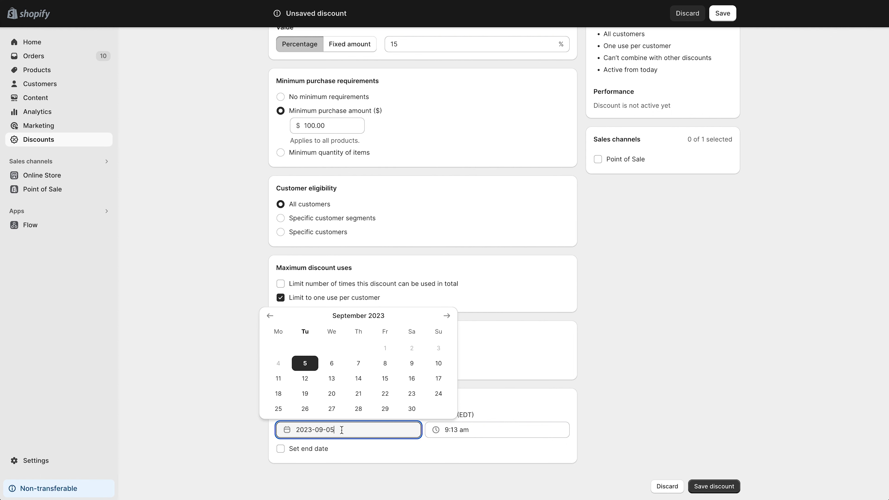
click(315, 448)
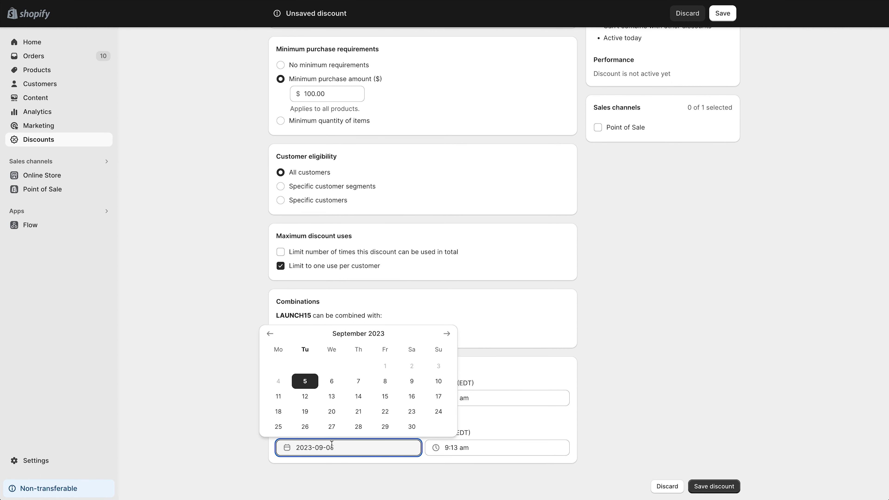
click(495, 448)
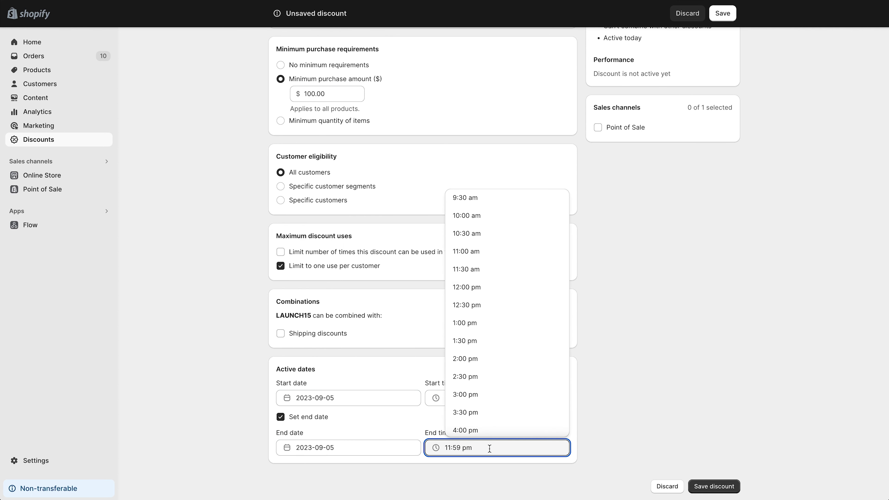
click(367, 417)
click(314, 418)
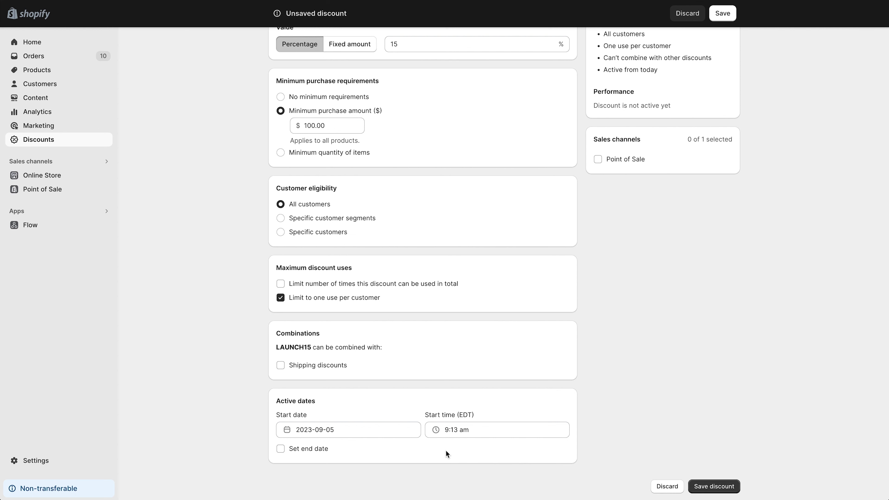
Review the summary of the LAUNCH15 order discount and save the discount
scroll(446, 450, up, 5)
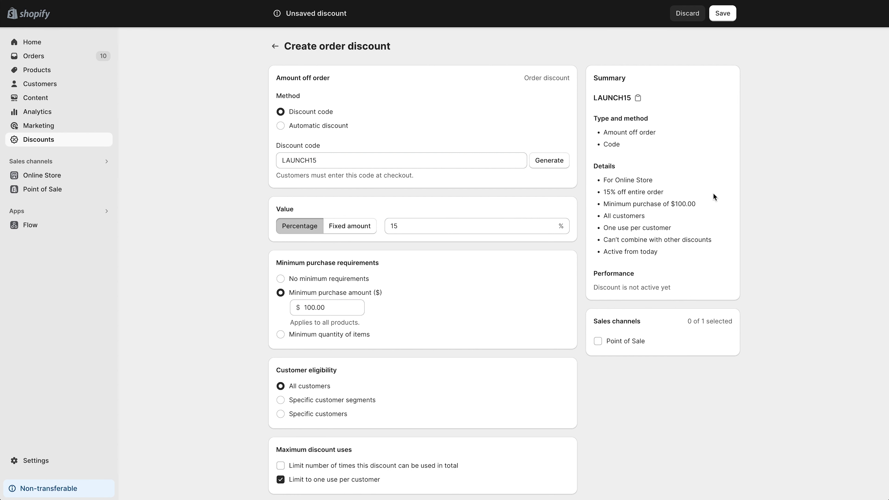
scroll(714, 196, down, 1)
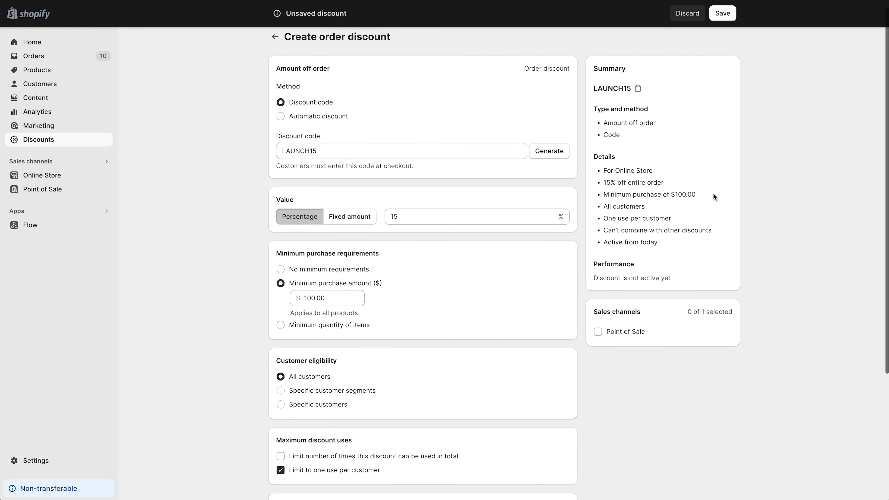
scroll(714, 196, down, 1)
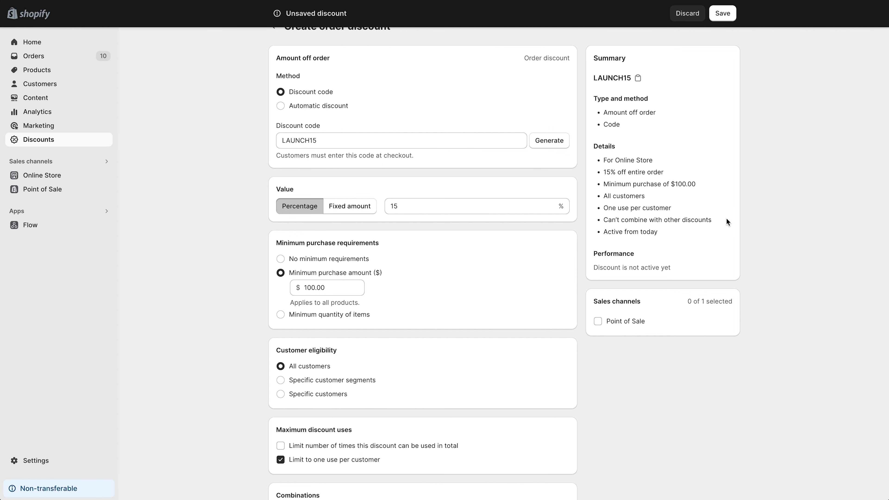
scroll(725, 220, up, 1)
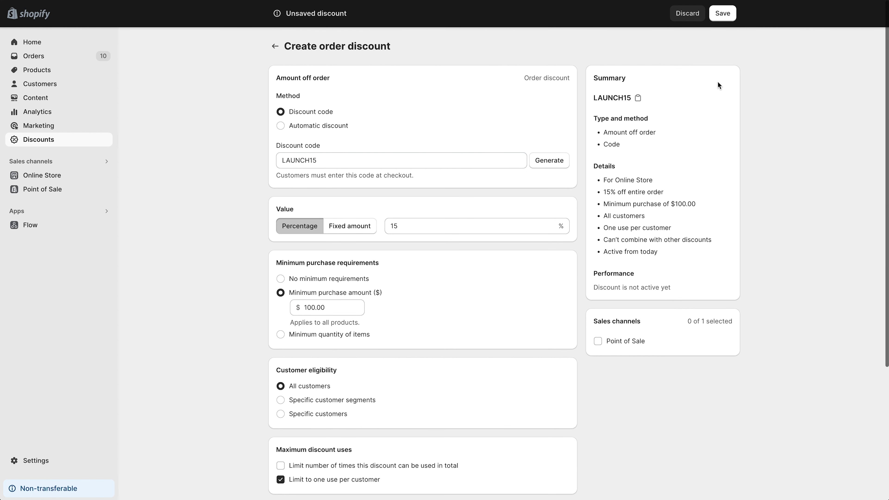
click(720, 11)
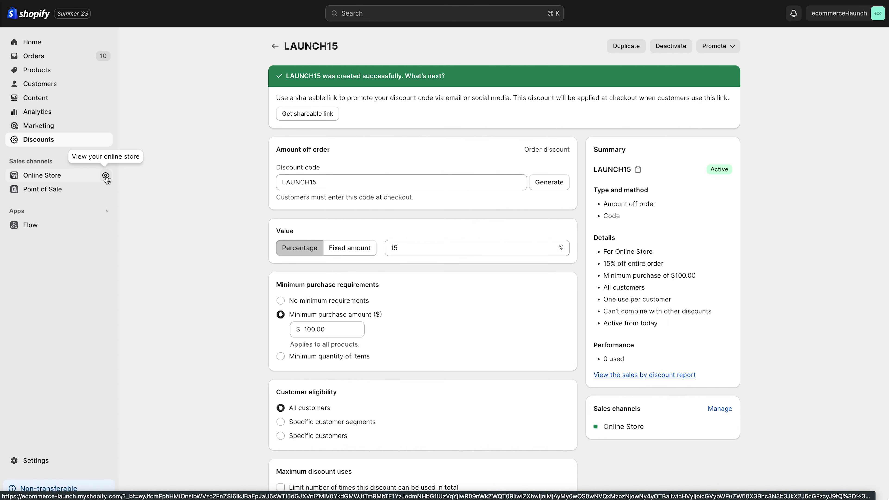
View the online store, add The 3p Fulfilled Snowboard from the featured products to the cart, and proceed to checkout
click(106, 176)
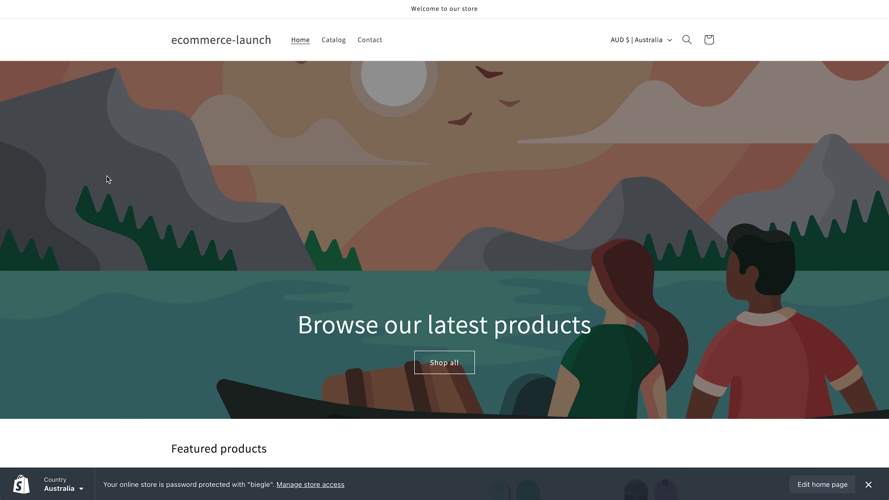
scroll(108, 178, down, 6)
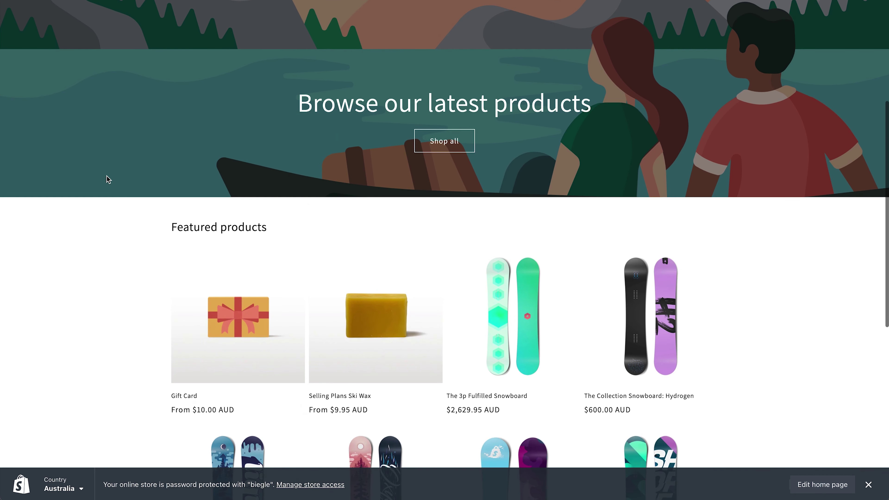
click(491, 316)
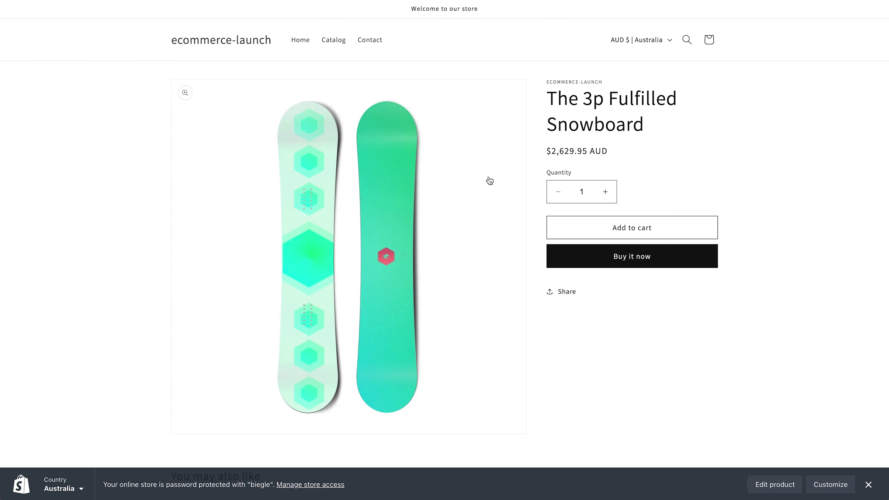
click(600, 235)
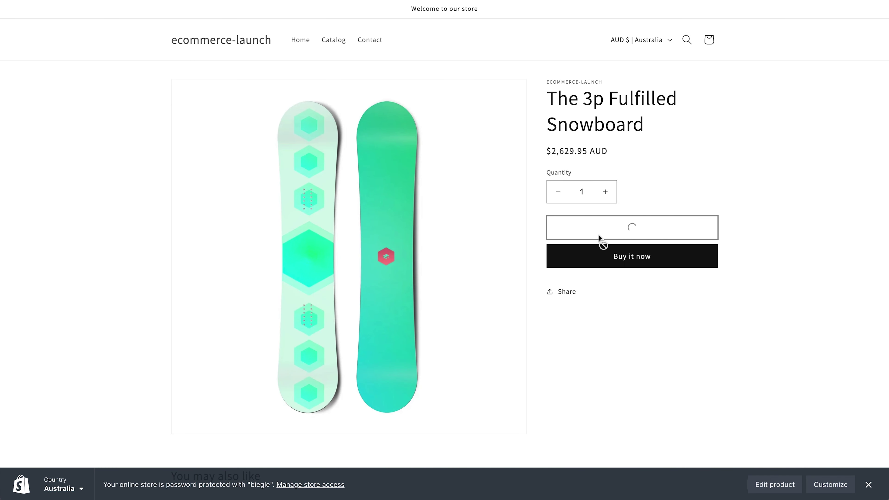
click(656, 198)
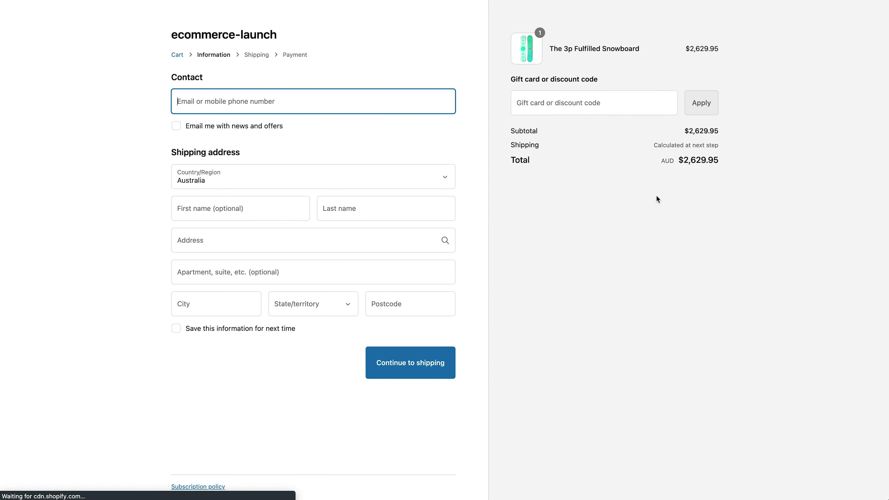
Apply the discount code LAUNCH15 to the snowboard order at checkout
click(582, 103)
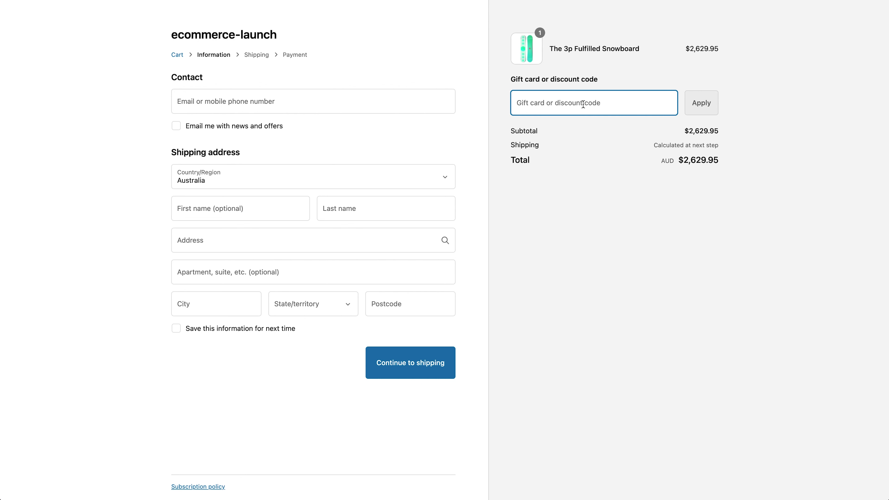
text(L)
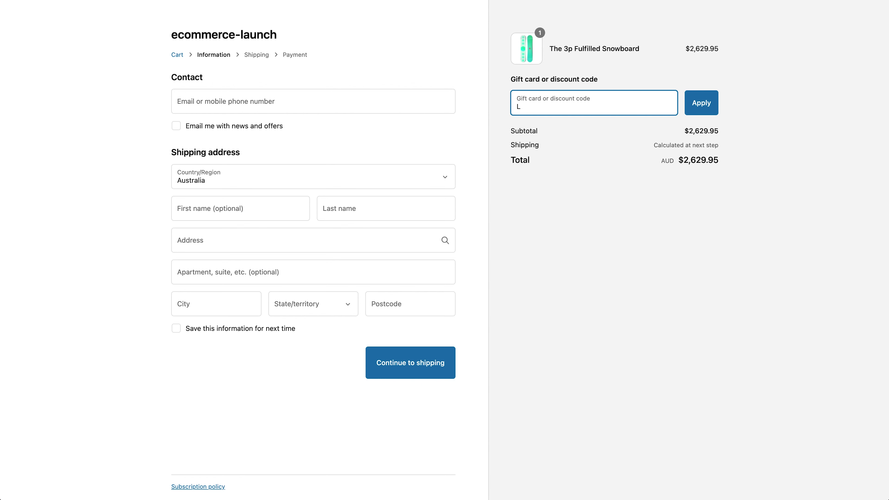
text(AUNCH15)
click(704, 104)
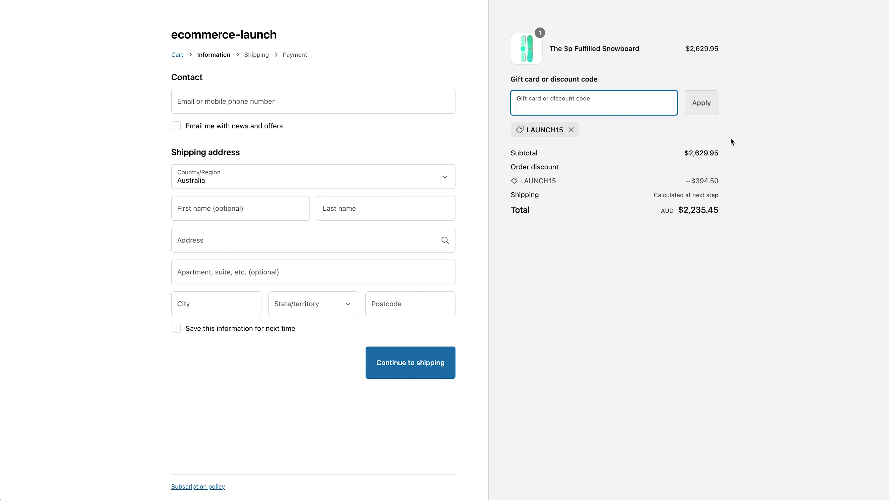
click(627, 137)
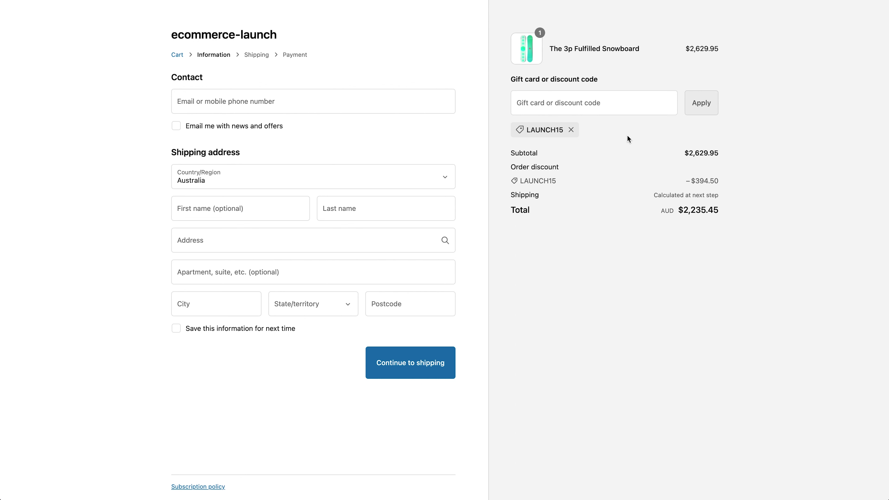